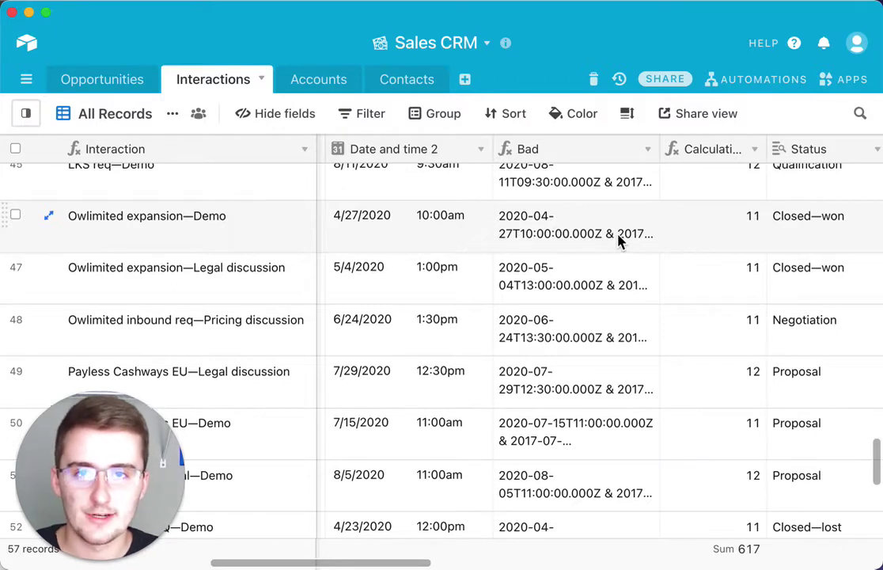
# Expand row 46's Bad cell to read its full value, then close it.
pyautogui.click(573, 214)
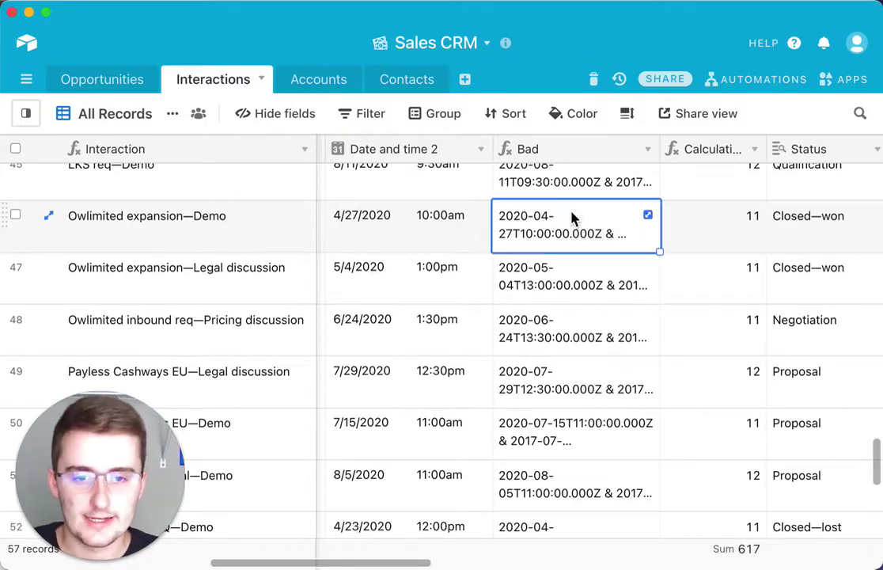
pyautogui.click(648, 216)
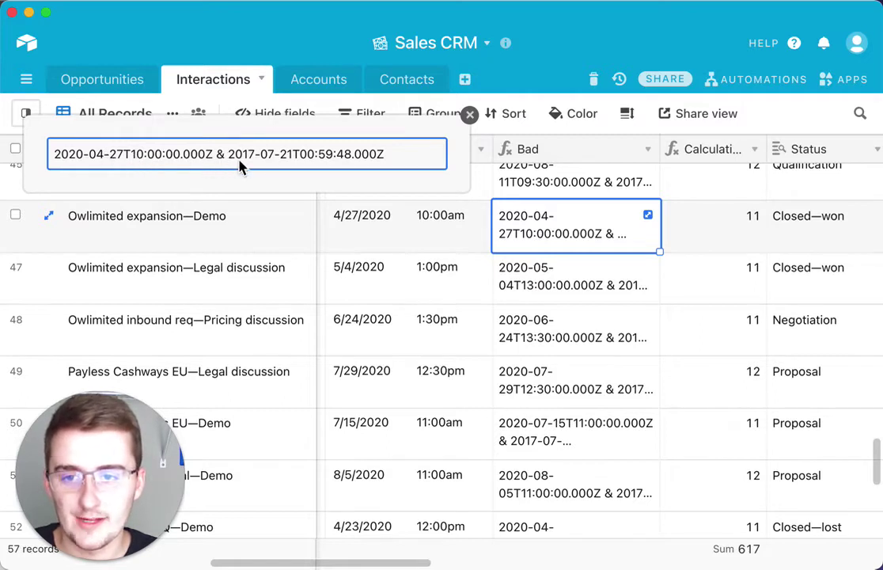
pyautogui.click(470, 116)
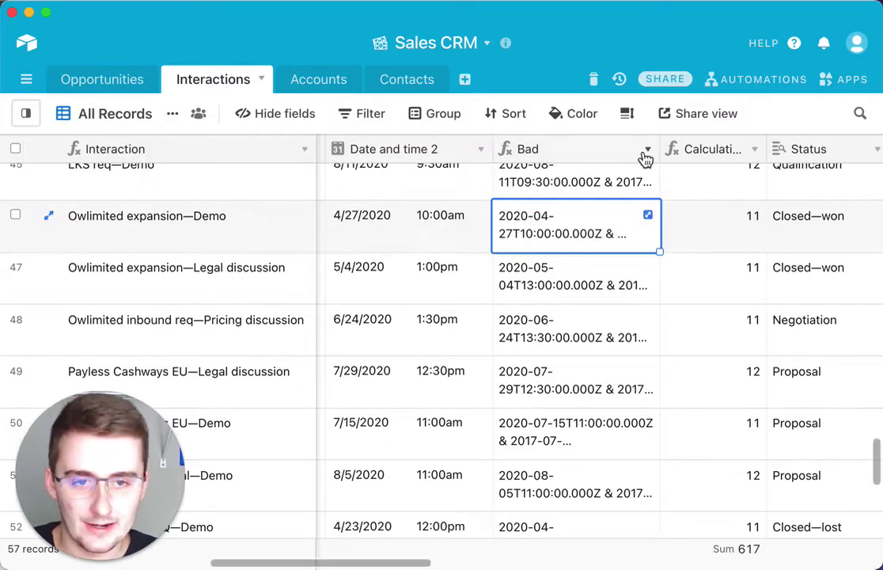
# Insert a Formula field right of Bad and start its formula with DATETIME_FORMAT().
pyautogui.rightClick(551, 150)
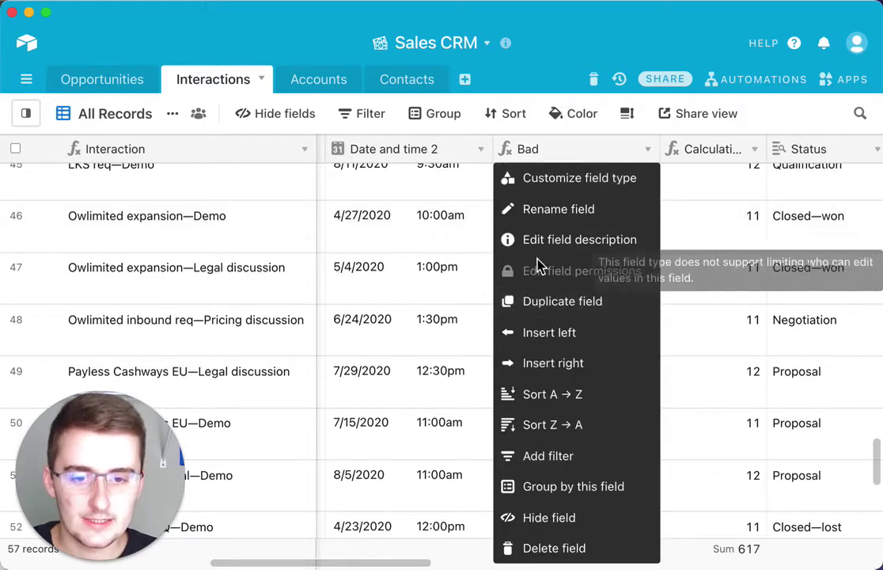
pyautogui.click(531, 372)
pyautogui.write('for')
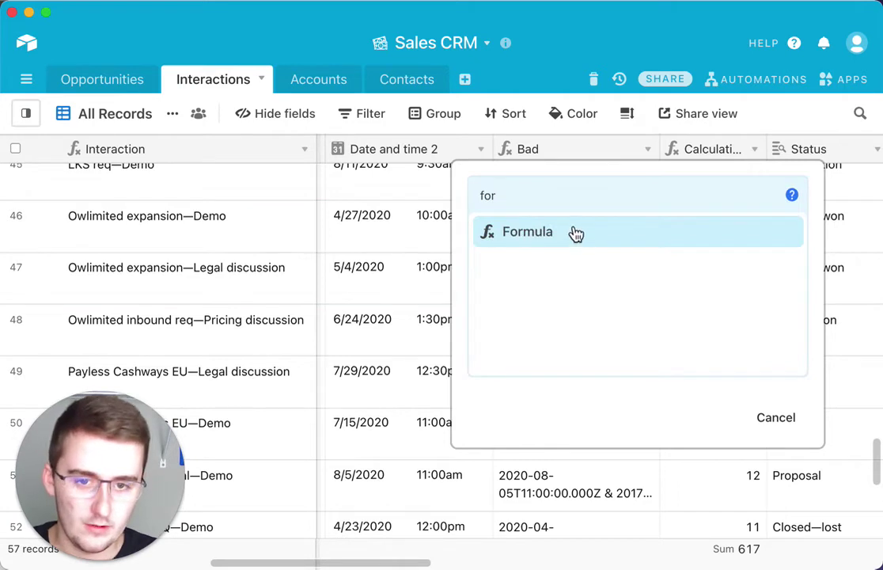
pyautogui.click(574, 232)
pyautogui.click(552, 314)
pyautogui.write('datetime')
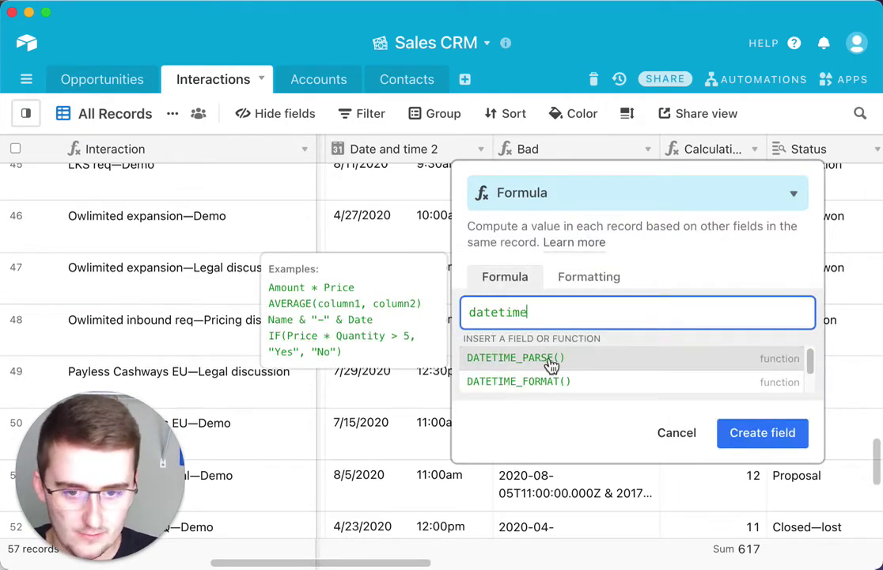
pyautogui.click(552, 384)
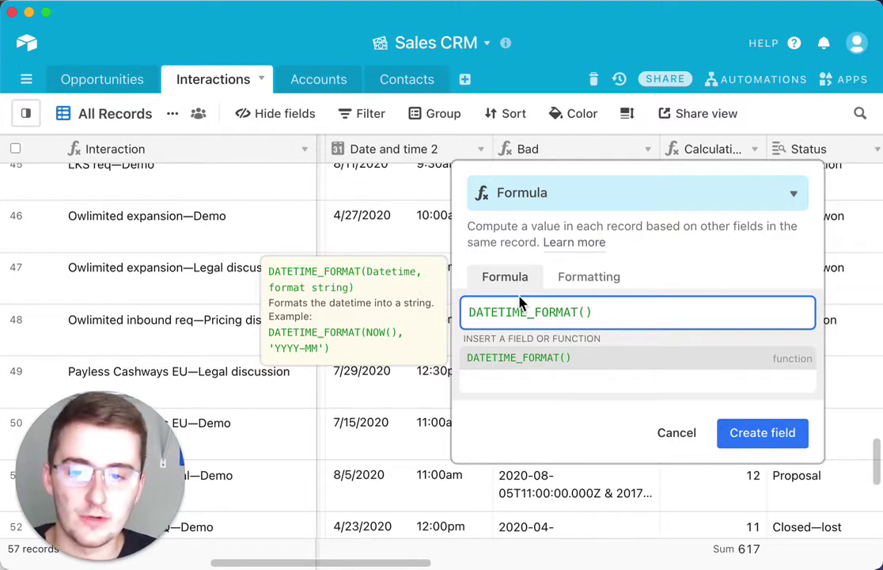
pyautogui.click(587, 313)
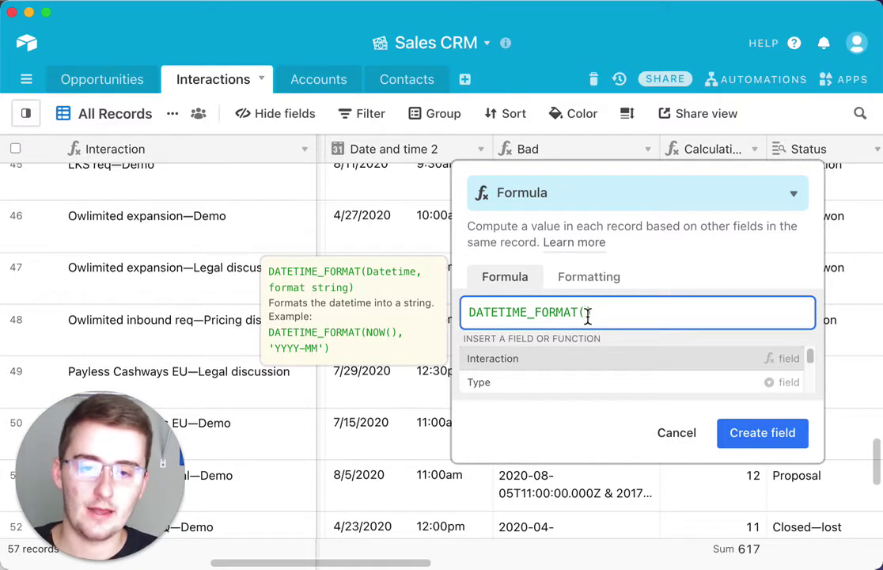
# Finish the formula as DATETIME_FORMAT({Date and time 2},'MM/DD-YYYY') and create the field.
pyautogui.write('date')
pyautogui.click(558, 362)
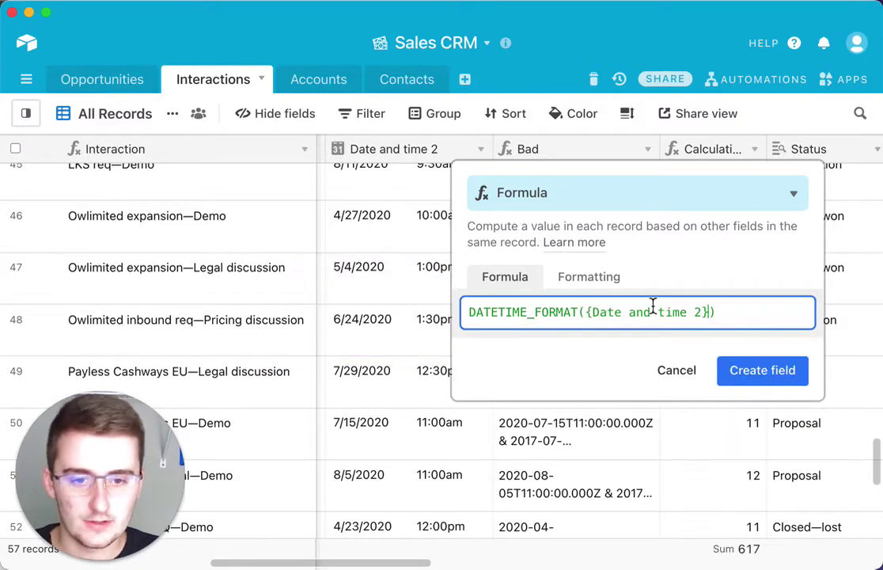
pyautogui.write(',')
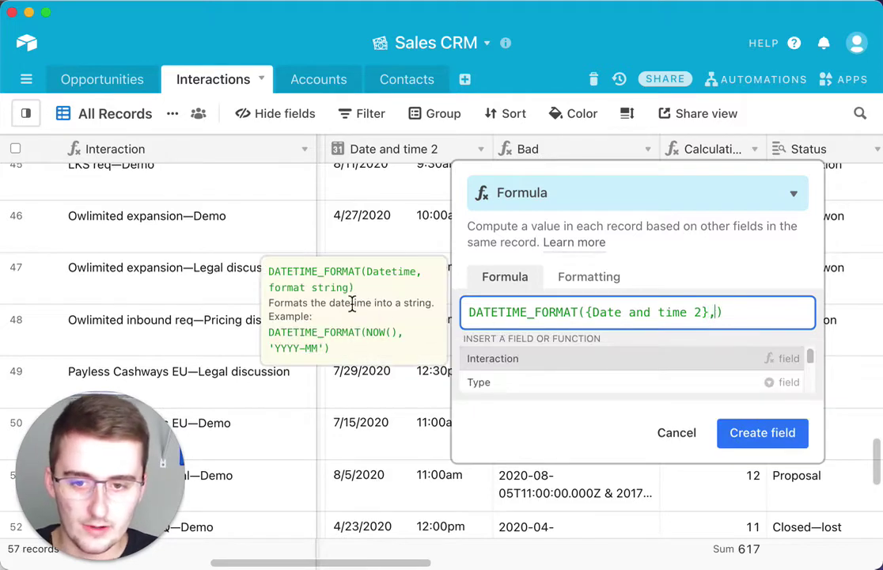
pyautogui.write(" '")
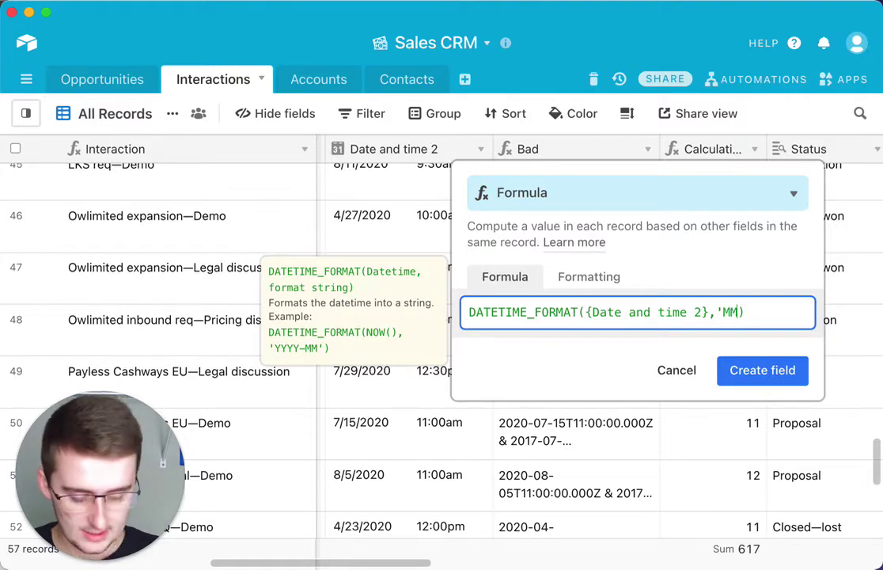
pyautogui.write('/')
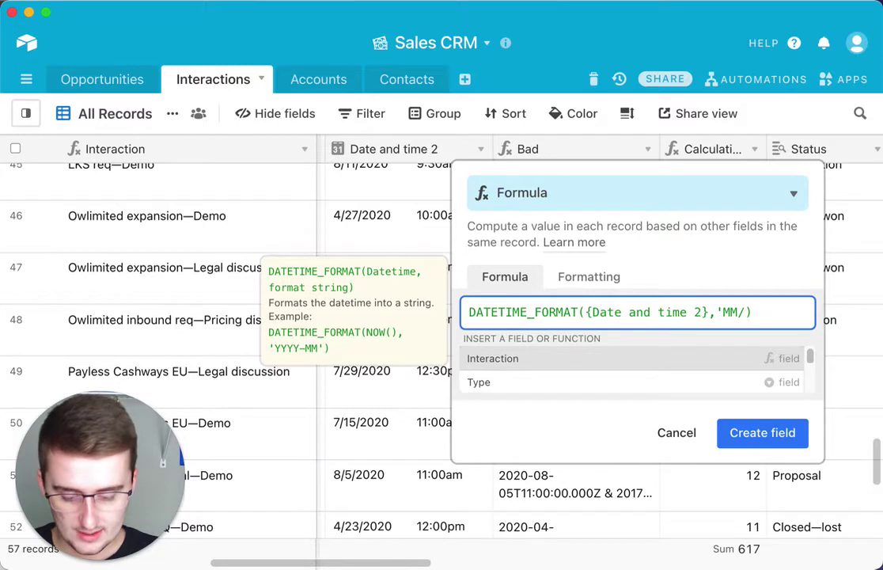
pyautogui.write('DD-')
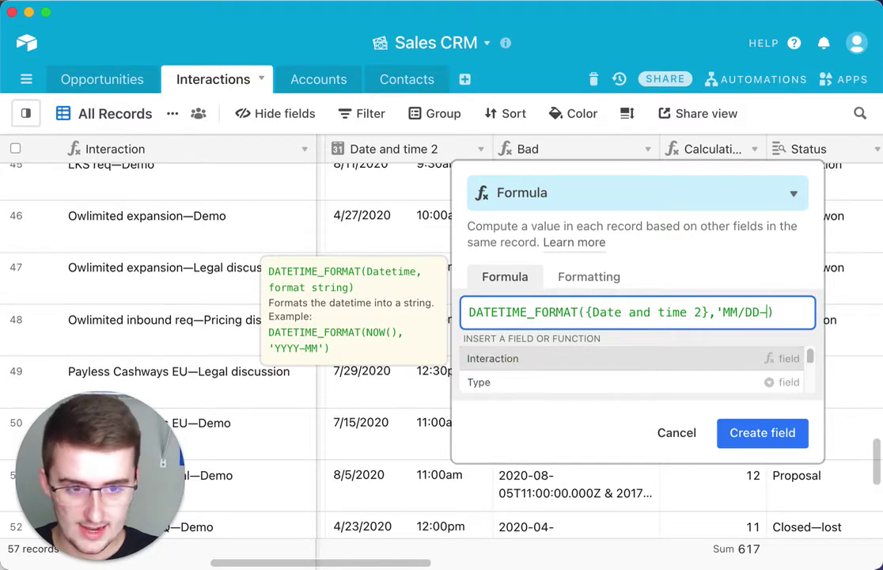
pyautogui.write("YYYY'")
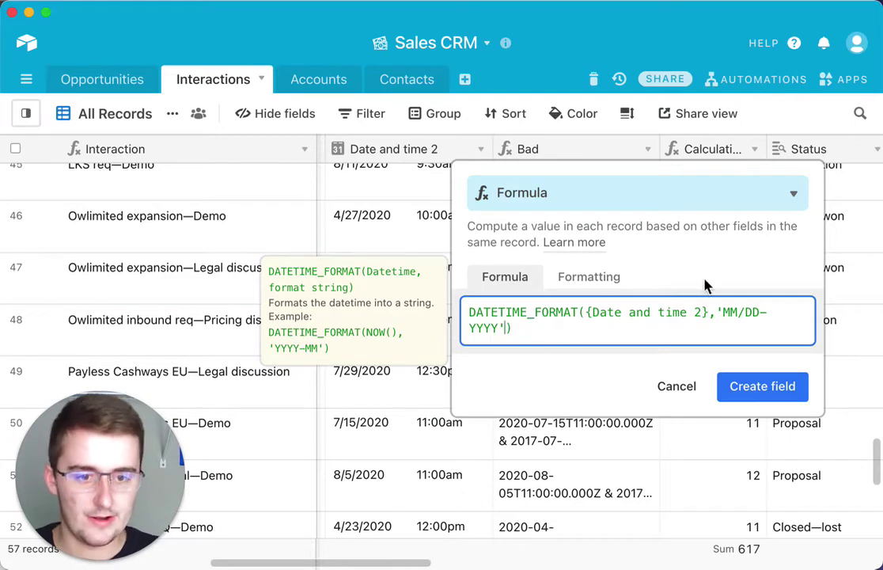
pyautogui.click(752, 388)
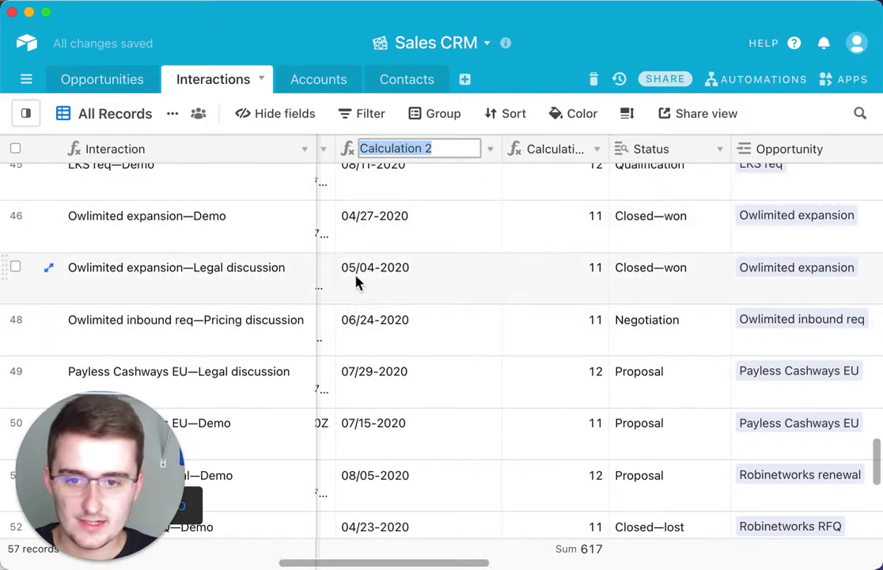
# Change Calculation 2's format string from 'MM/DD-YYYY' to 'MM/DD/YYYY' and save.
pyautogui.click(492, 152)
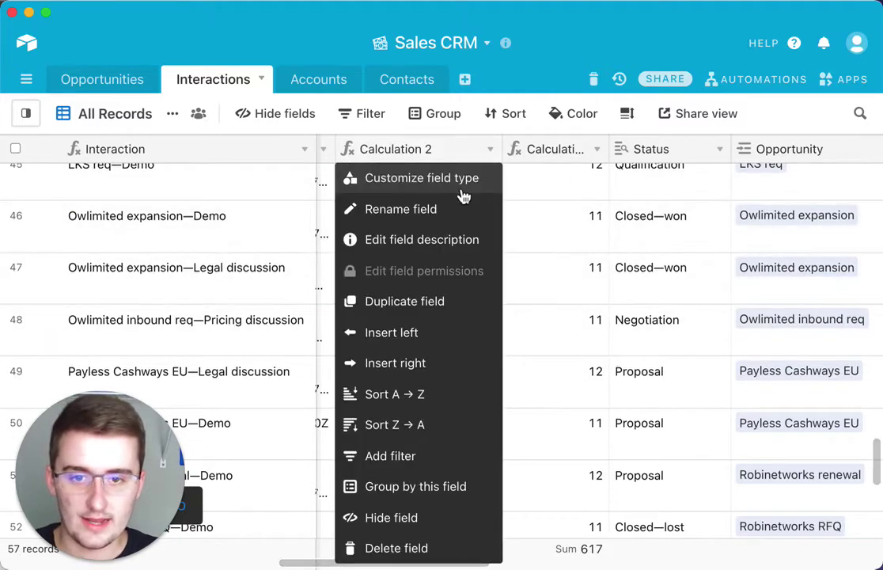
pyautogui.click(465, 179)
pyautogui.click(633, 358)
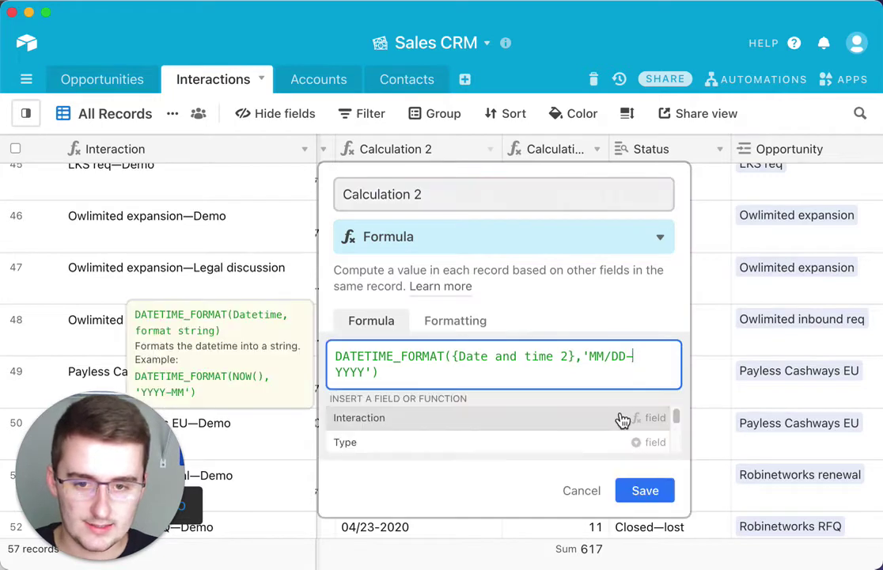
pyautogui.press('BackSpace')
pyautogui.write('/')
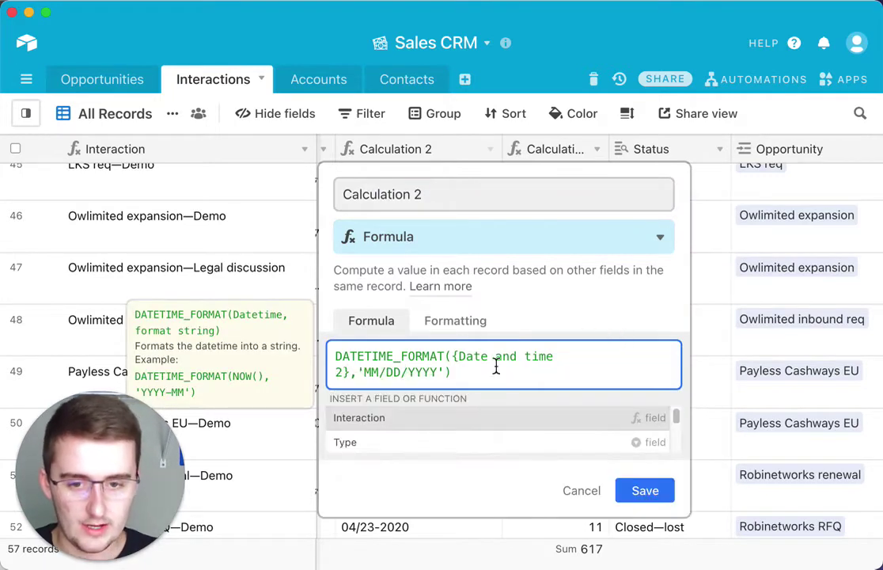
pyautogui.click(660, 485)
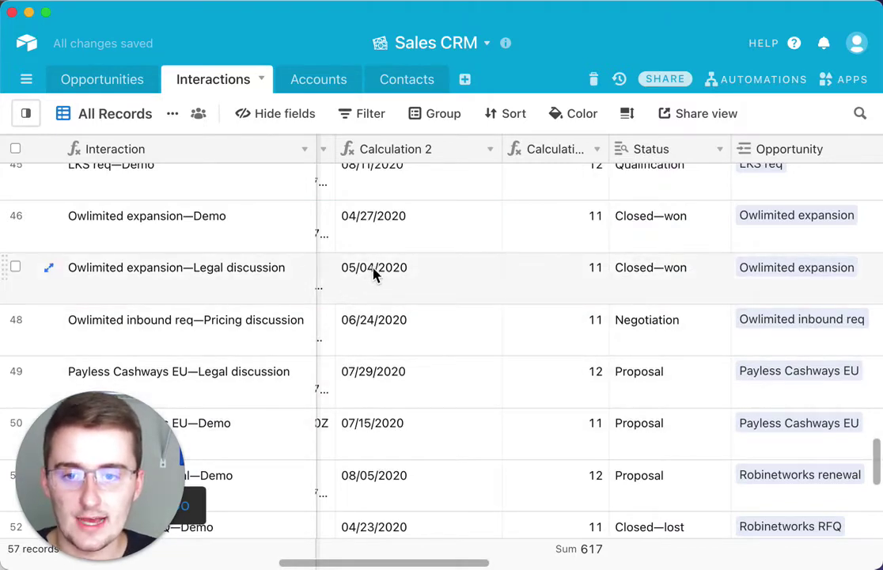
# Edit Calculation 2's pattern to 'M/D/YYYY' to remove leading zeros, and save.
pyautogui.click(491, 150)
pyautogui.click(485, 181)
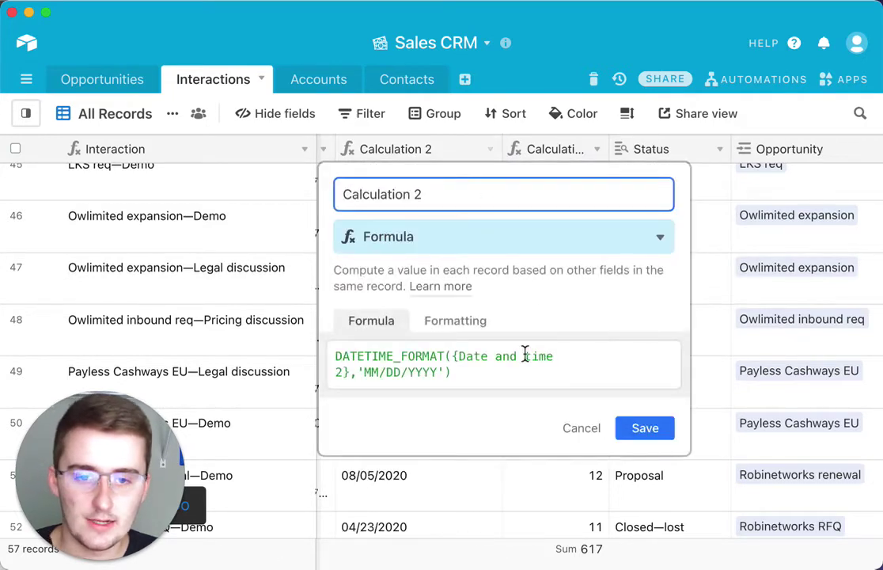
pyautogui.click(366, 372)
pyautogui.press('BackSpace')
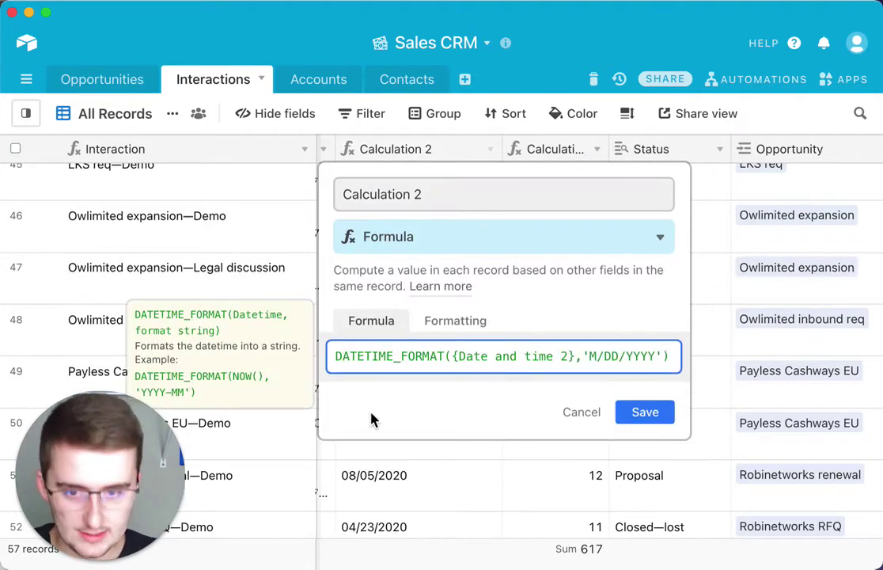
pyautogui.press('Right')
pyautogui.press('Right')
pyautogui.press('BackSpace')
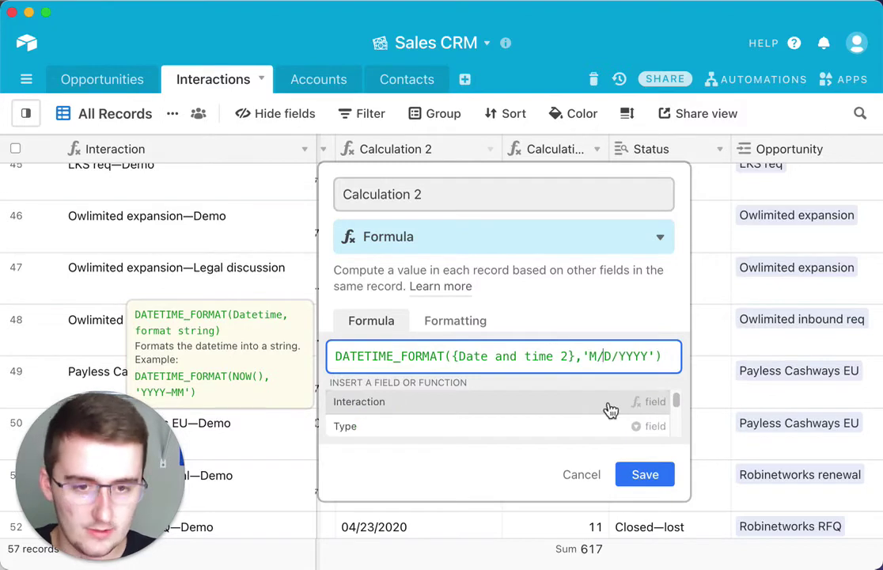
pyautogui.click(642, 473)
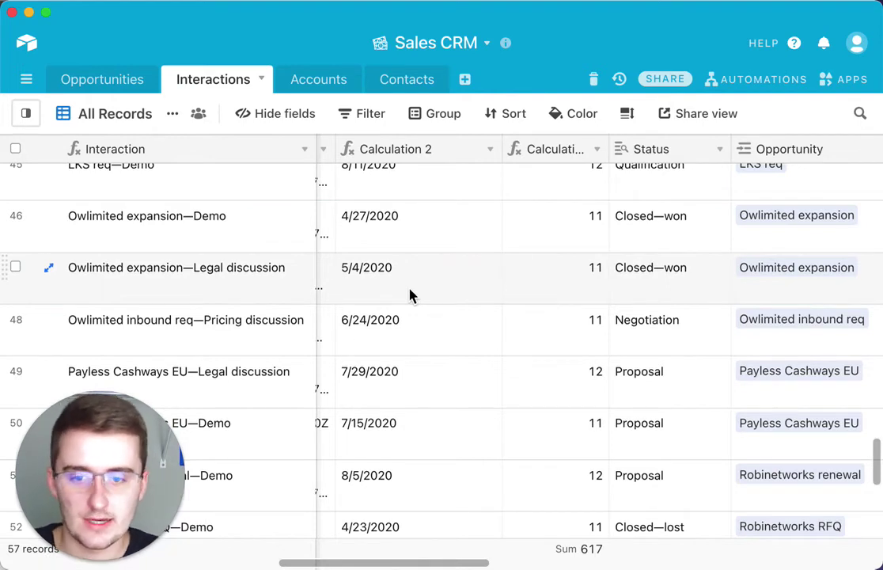
# Shorten Calculation 2's year to two digits with 'M/D/YY' and save.
pyautogui.click(407, 329)
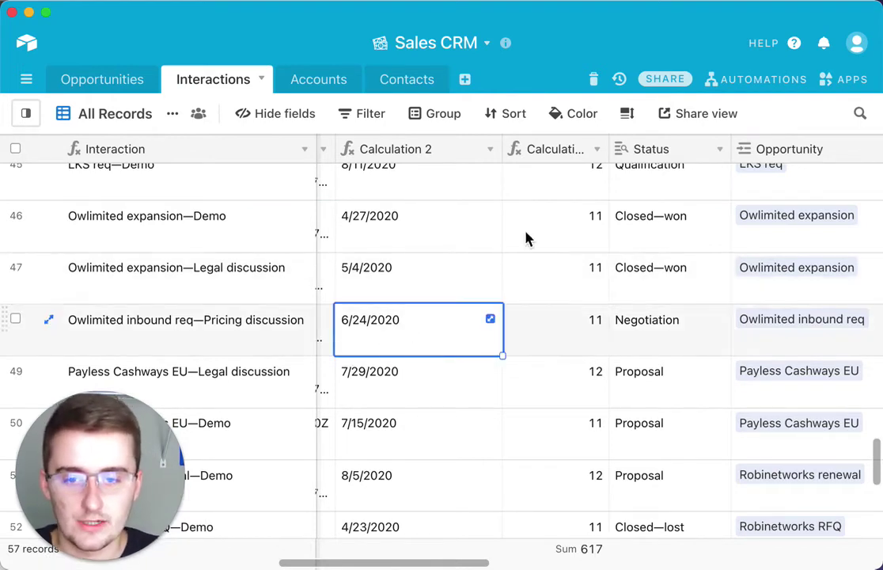
pyautogui.click(492, 152)
pyautogui.click(477, 186)
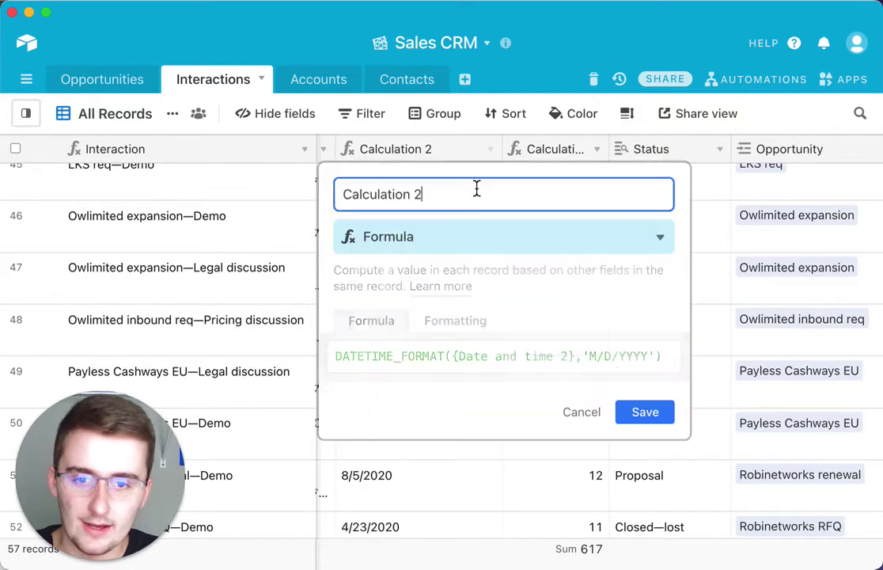
pyautogui.click(597, 358)
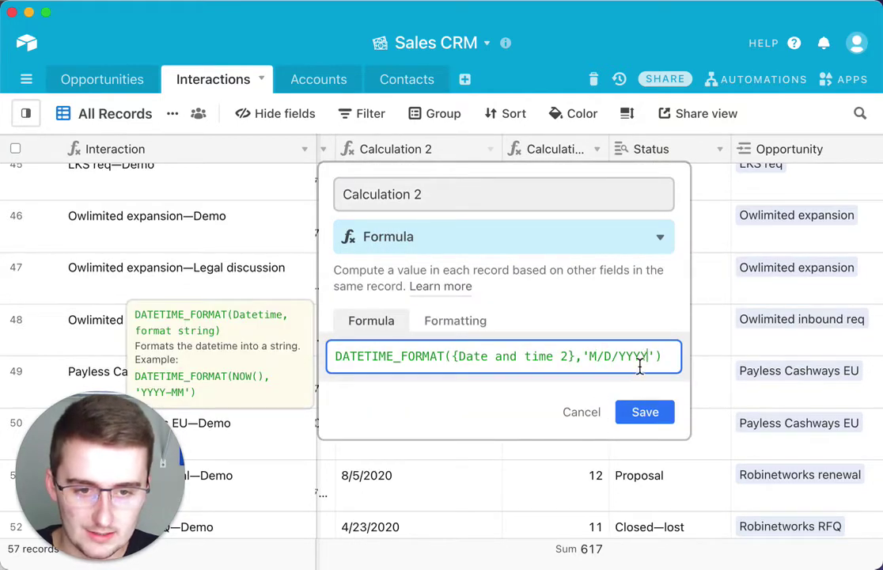
pyautogui.press('BackSpace')
pyautogui.press('BackSpace')
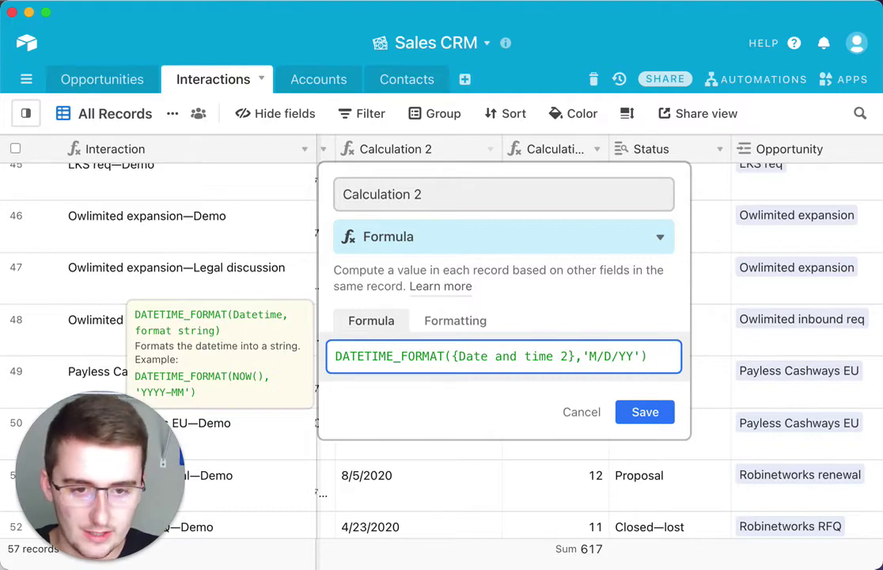
pyautogui.click(653, 413)
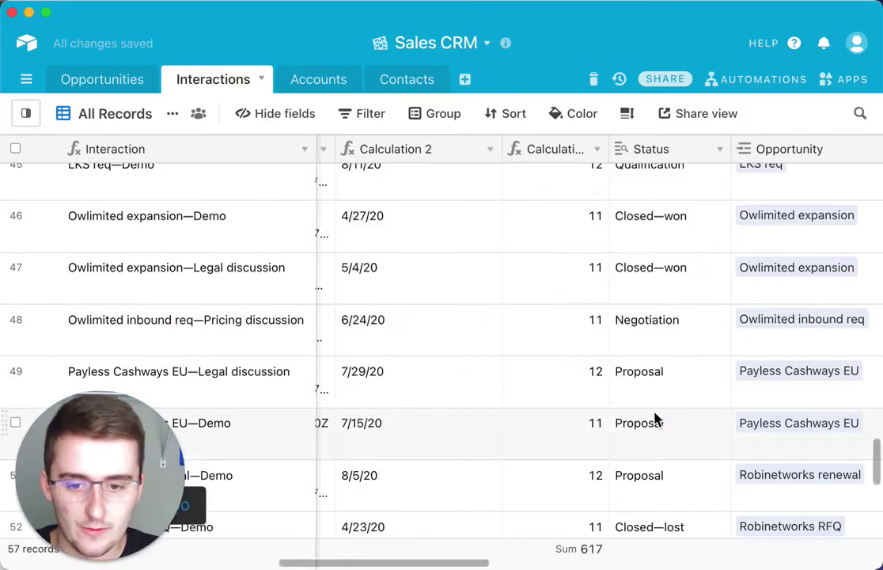
# Check row 43's Calculation 2 value, 10/25/19, in the grid.
pyautogui.scroll(5, 406, 290)
pyautogui.click(406, 289)
pyautogui.click(406, 290)
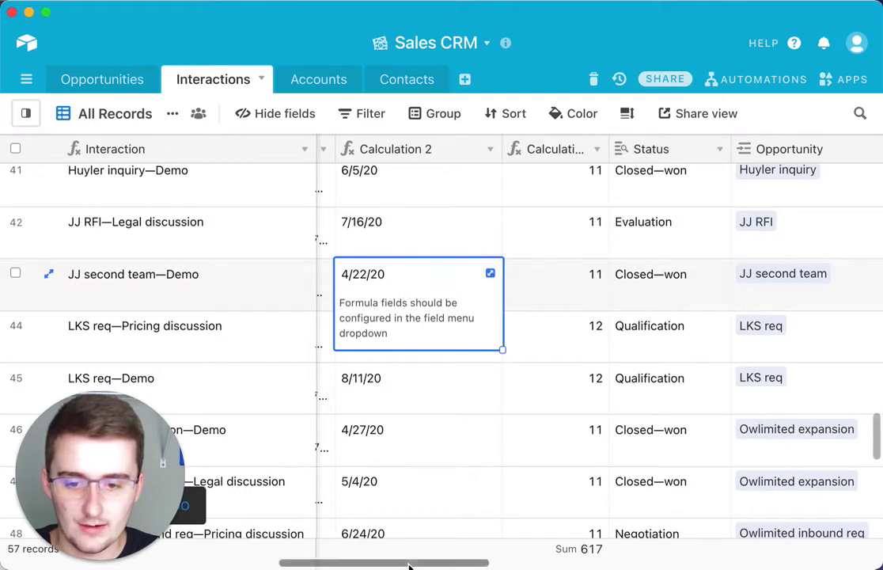
pyautogui.hscroll(-3, 389, 522)
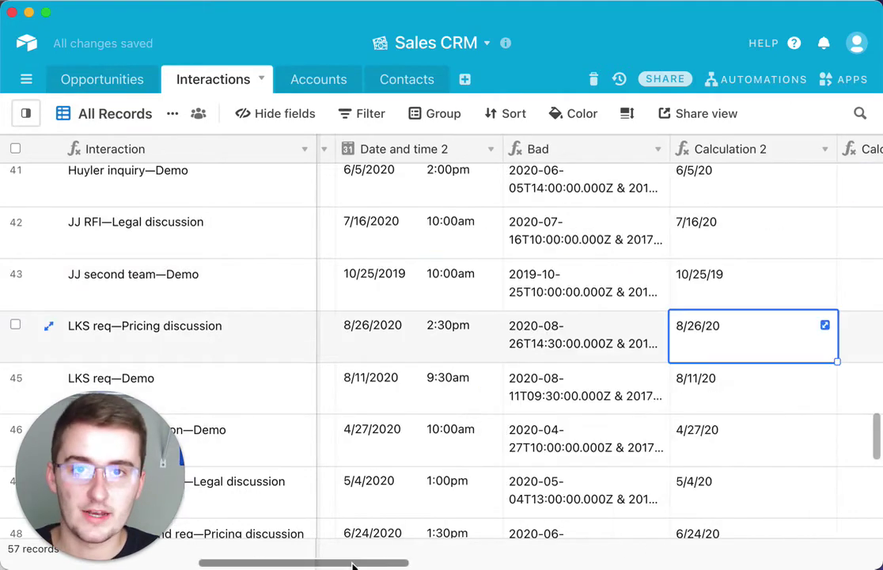
pyautogui.moveTo(350, 564); pyautogui.dragTo(406, 564)
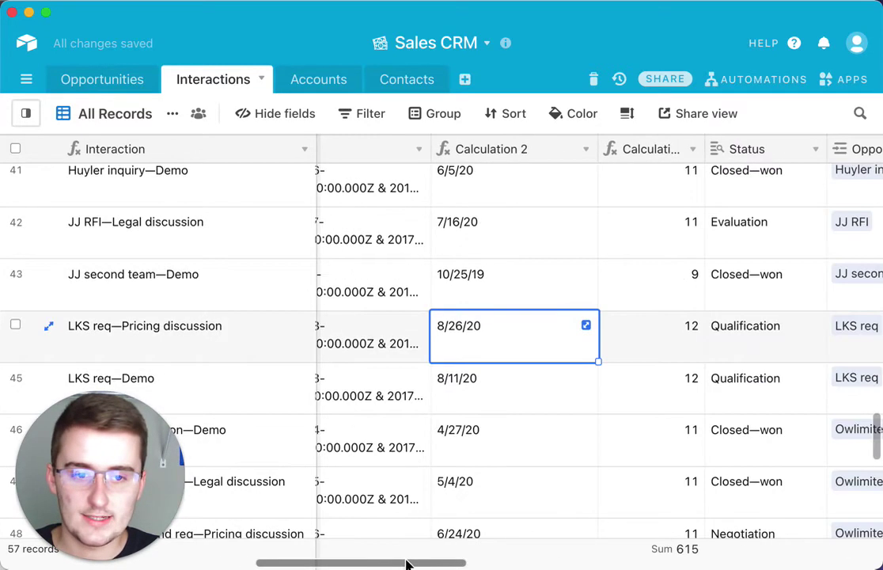
pyautogui.click(526, 291)
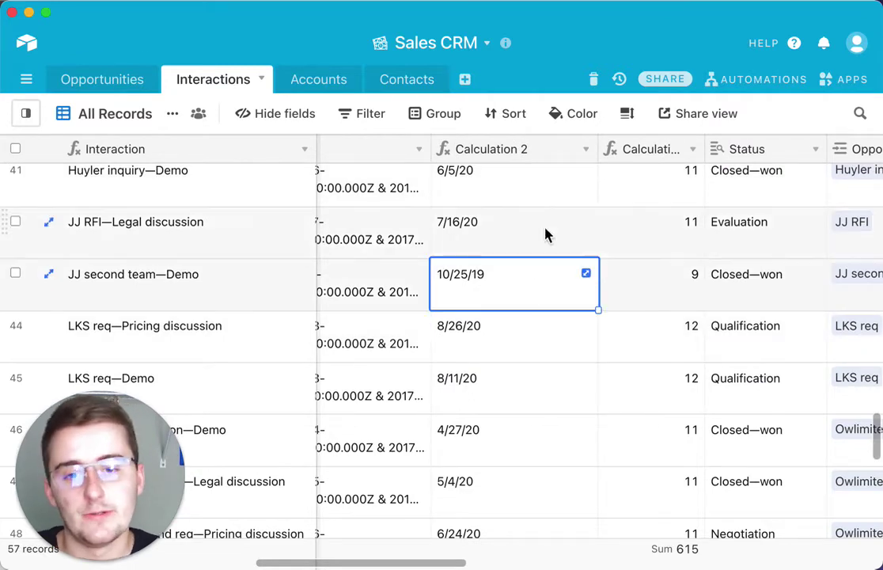
pyautogui.click(587, 152)
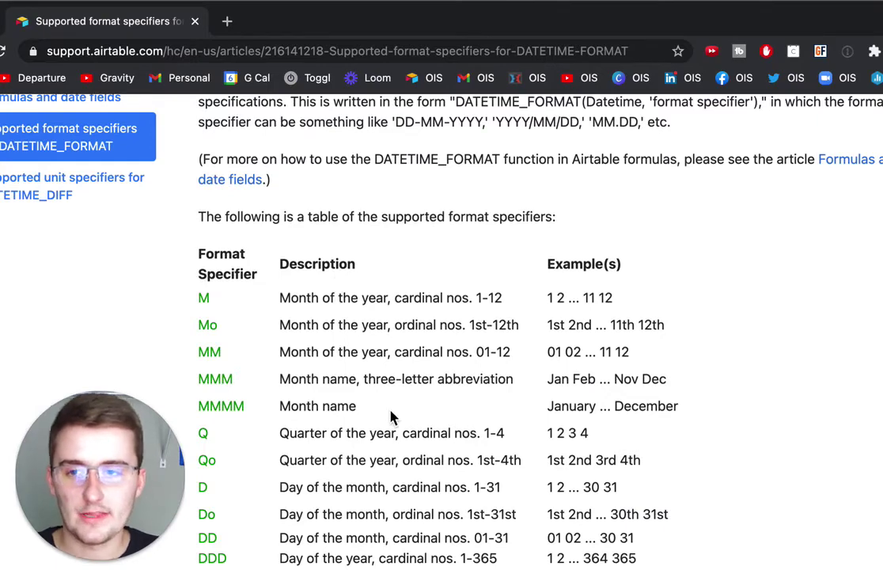
pyautogui.scroll(-2, 393, 417)
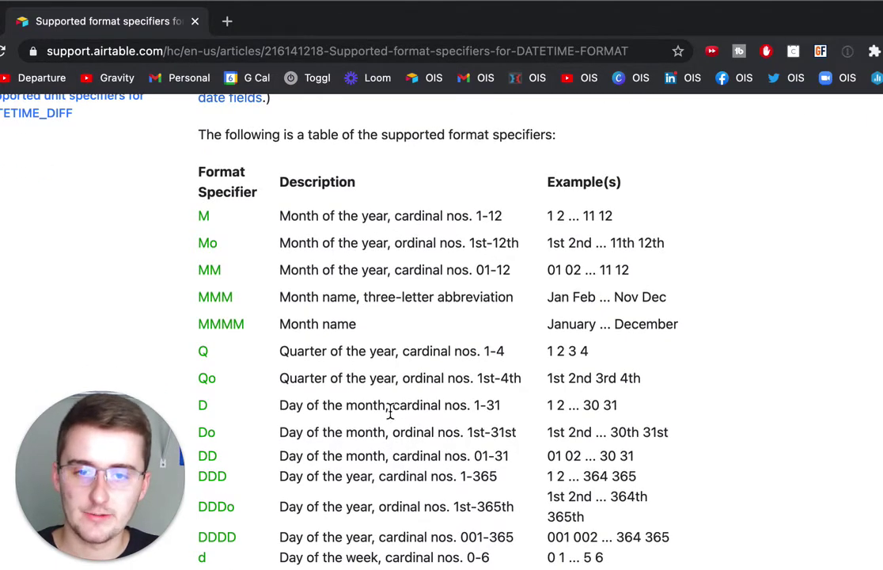
pyautogui.scroll(-1, 390, 411)
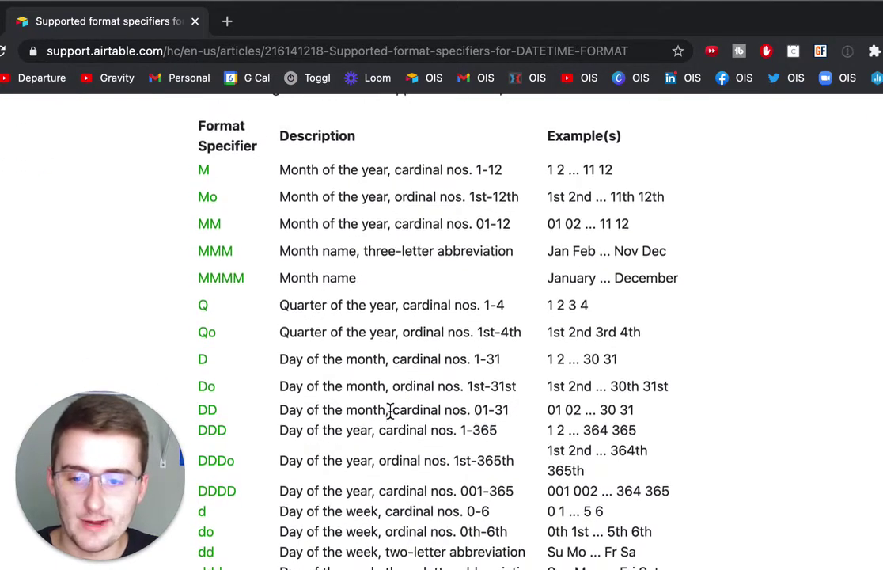
pyautogui.scroll(7, 390, 411)
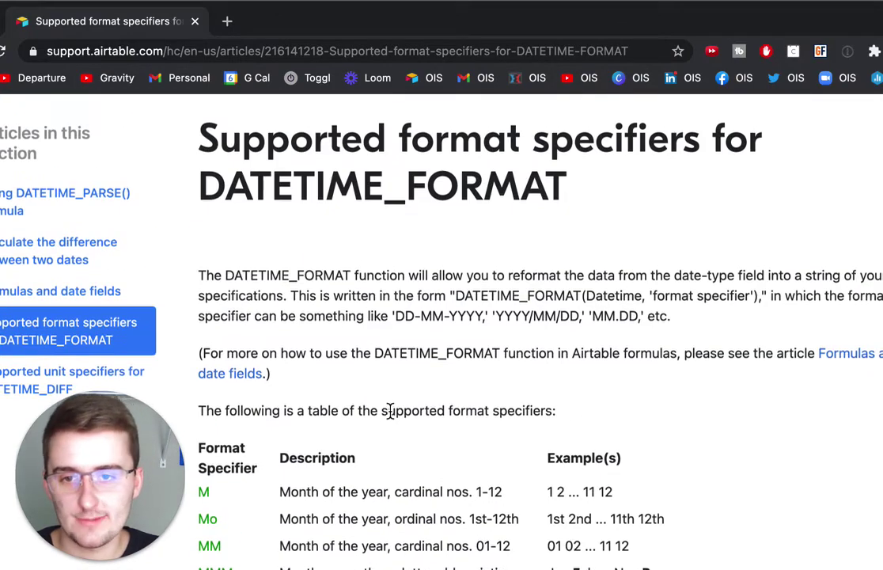
pyautogui.scroll(-8, 390, 411)
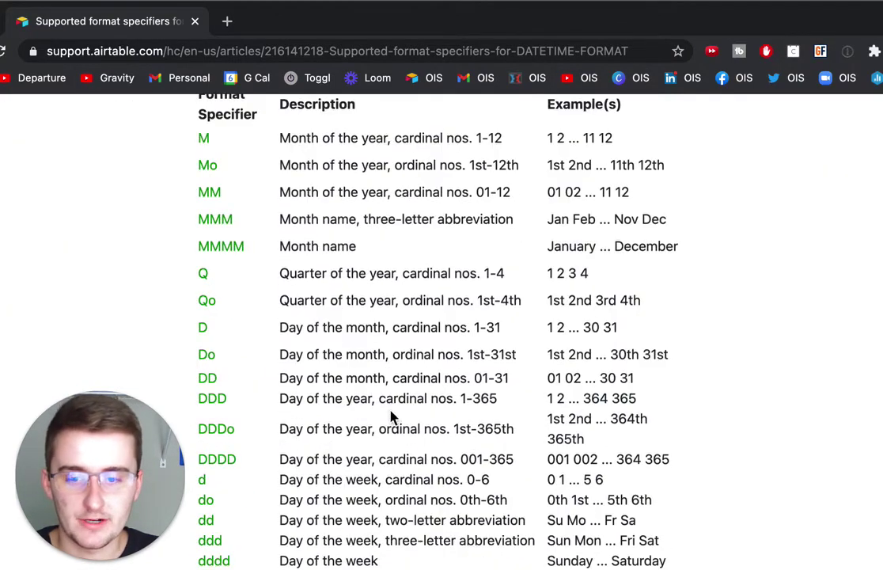
pyautogui.scroll(-1, 186, 464)
pyautogui.scroll(-1, 206, 453)
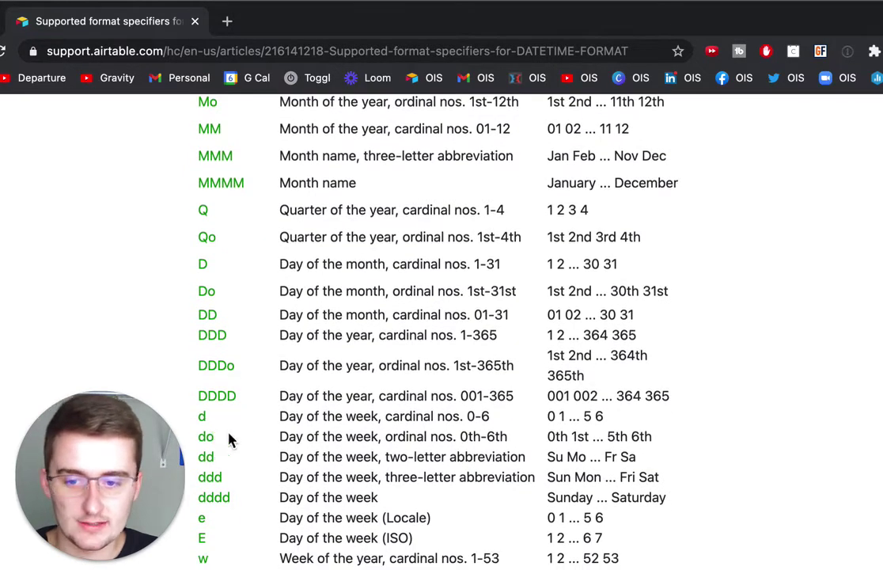
pyautogui.scroll(-3, 276, 375)
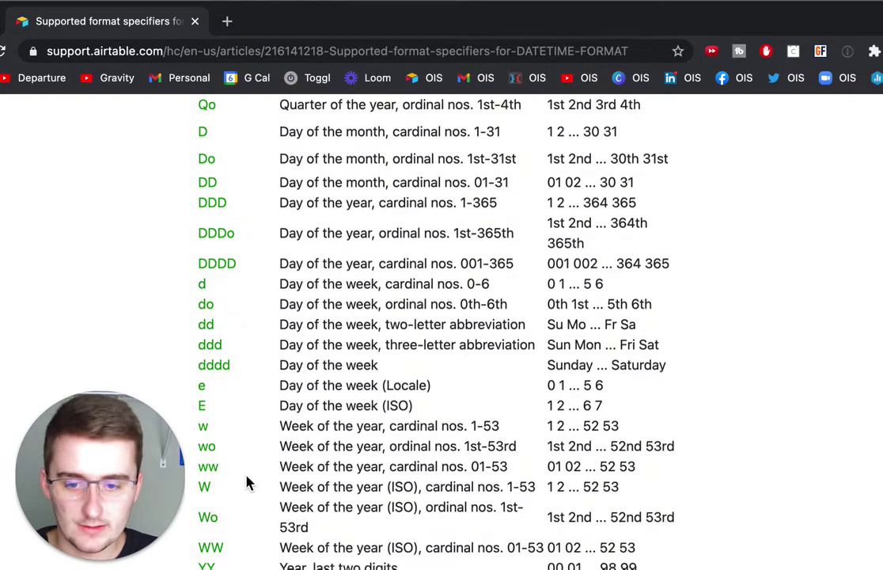
pyautogui.scroll(-4, 269, 480)
pyautogui.scroll(-2, 303, 524)
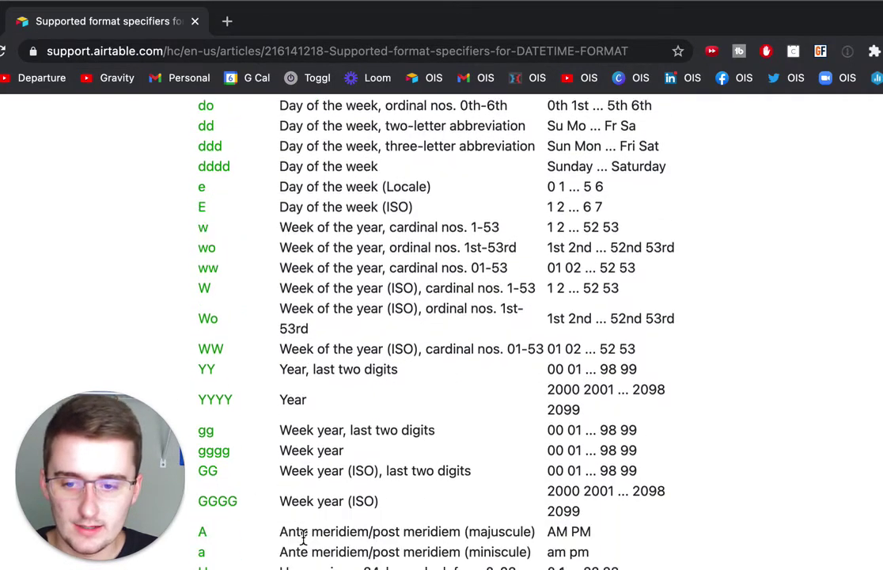
pyautogui.scroll(-6, 433, 469)
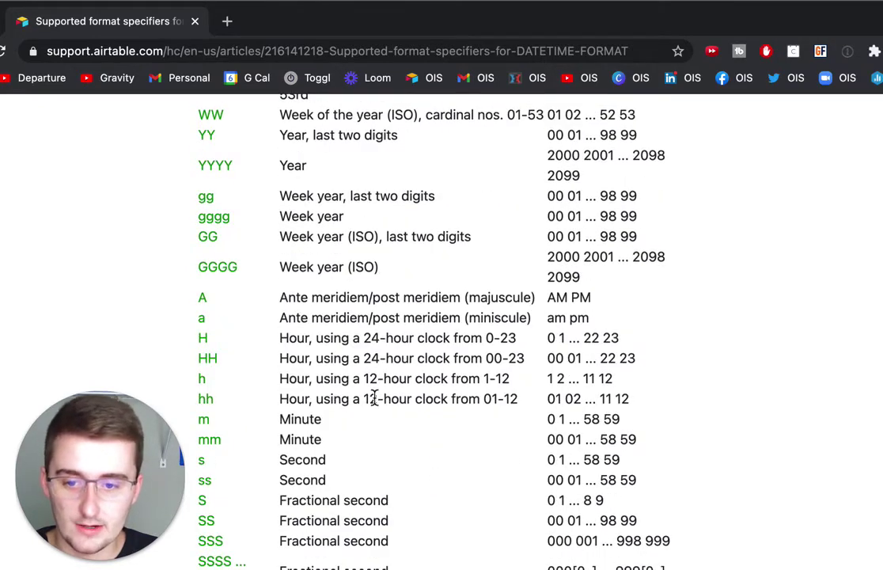
pyautogui.scroll(-3, 375, 398)
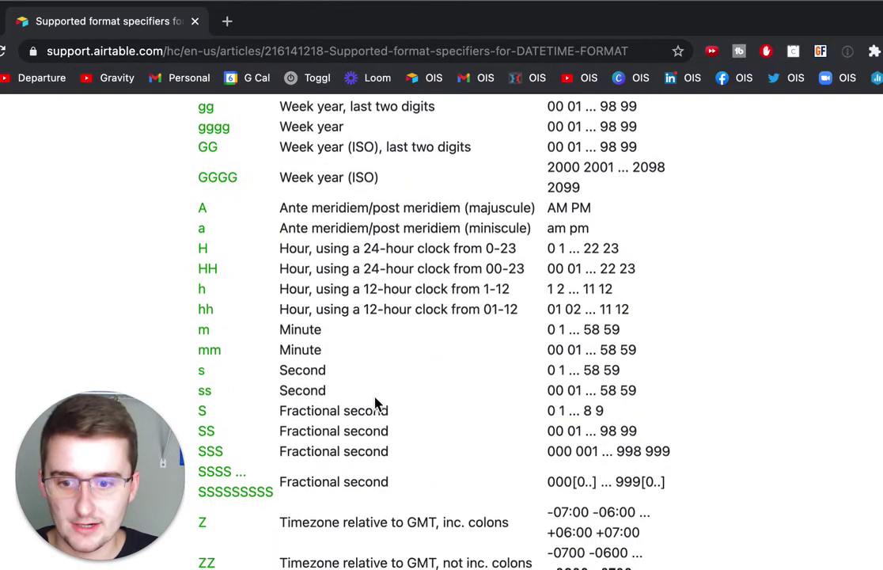
pyautogui.scroll(-6, 375, 401)
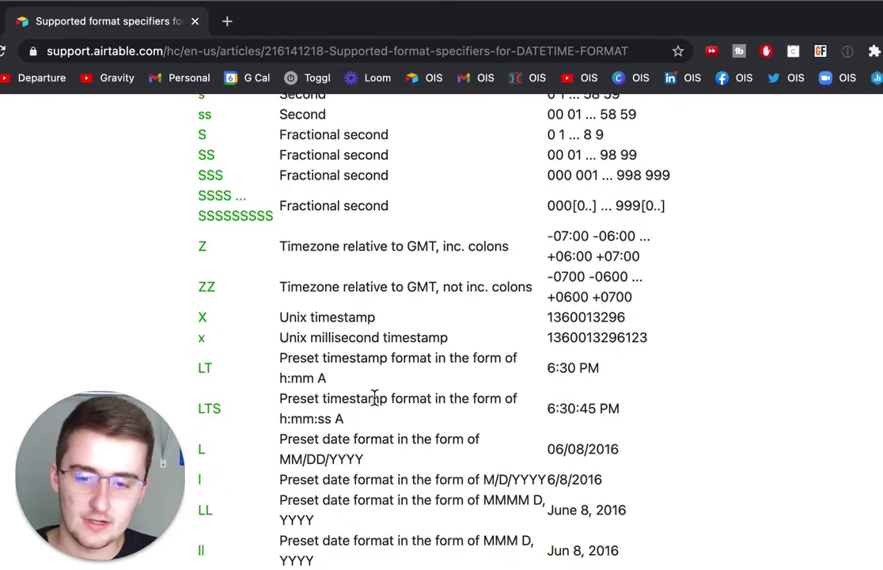
pyautogui.scroll(-7, 392, 471)
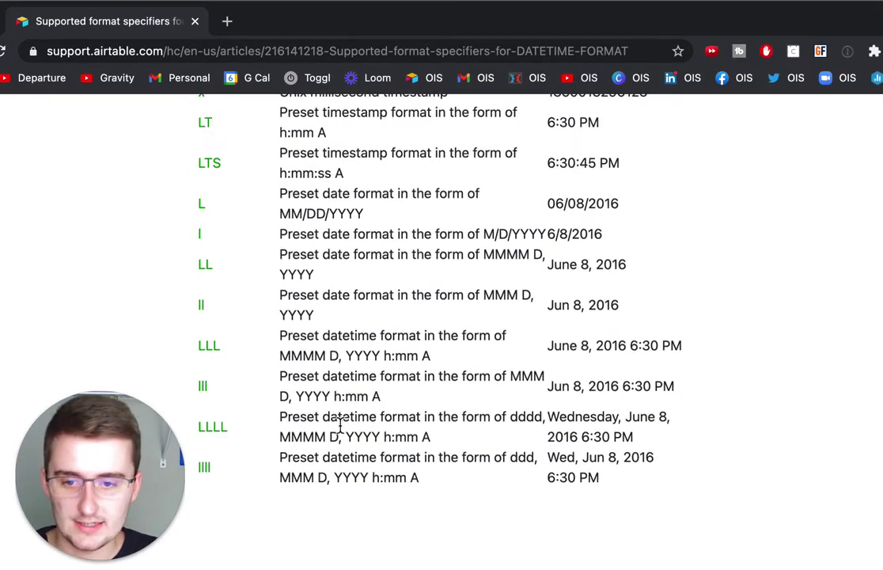
pyautogui.scroll(20, 276, 309)
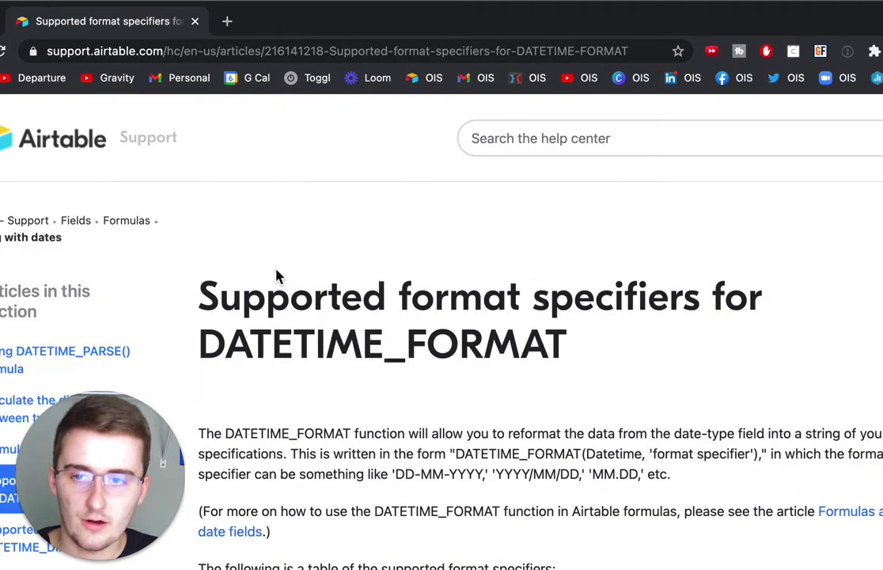
pyautogui.scroll(-13, 289, 261)
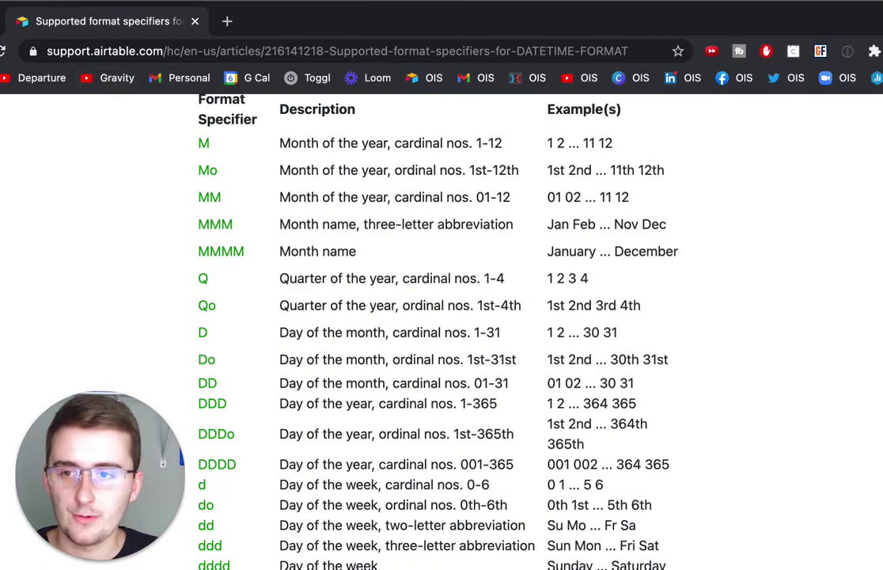
pyautogui.scroll(-10, 426, 359)
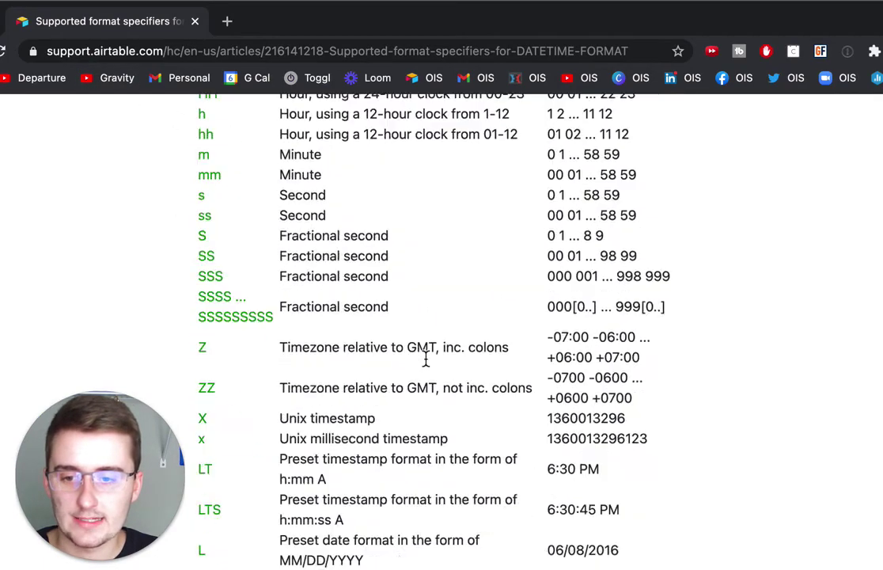
pyautogui.scroll(3, 410, 353)
pyautogui.scroll(-1, 321, 310)
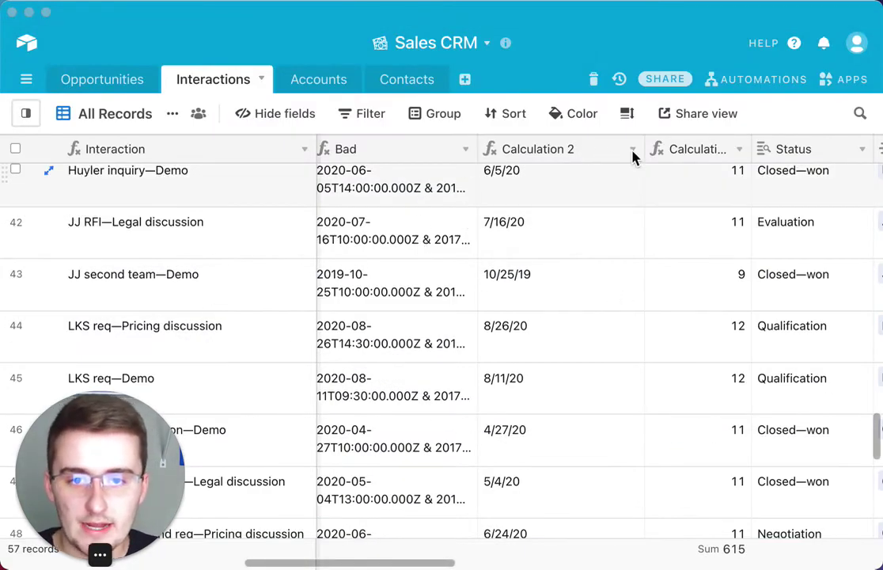
# Replace 'M/D/YY' with 'LL' in Calculation 2's formula and save it.
pyautogui.click(633, 150)
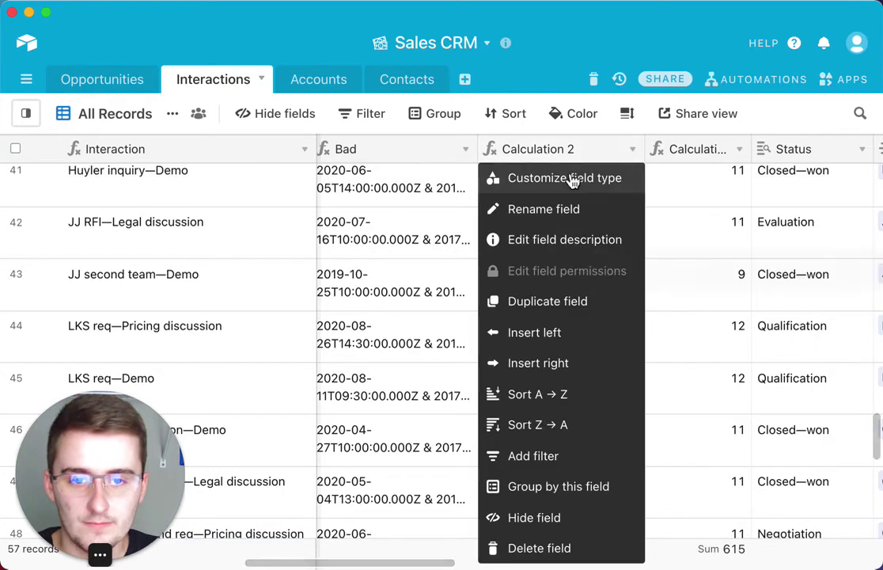
pyautogui.click(568, 181)
pyautogui.click(633, 356)
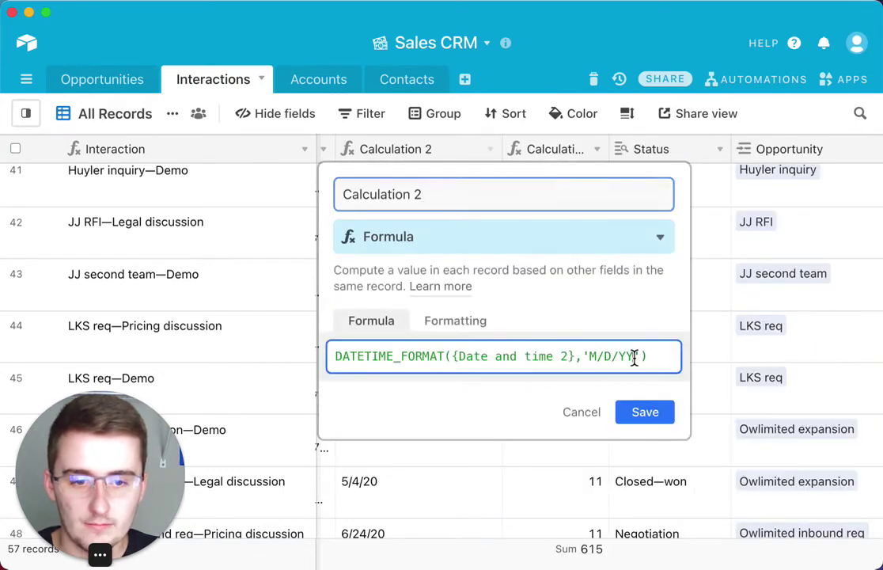
pyautogui.moveTo(634, 357); pyautogui.dragTo(591, 360)
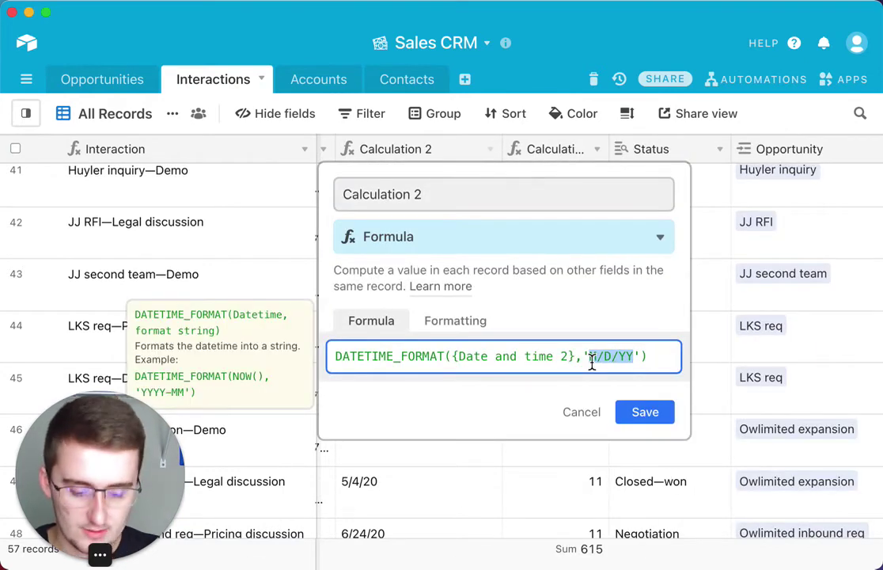
pyautogui.write('LL')
pyautogui.click(655, 417)
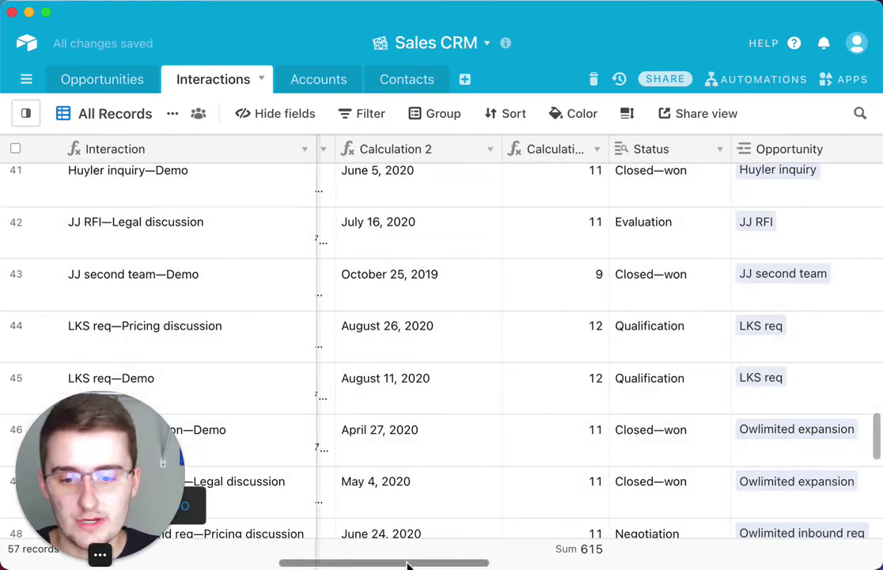
# Reopen Calculation 2's formula and select its {Date and time 2} reference.
pyautogui.moveTo(408, 564); pyautogui.dragTo(377, 565)
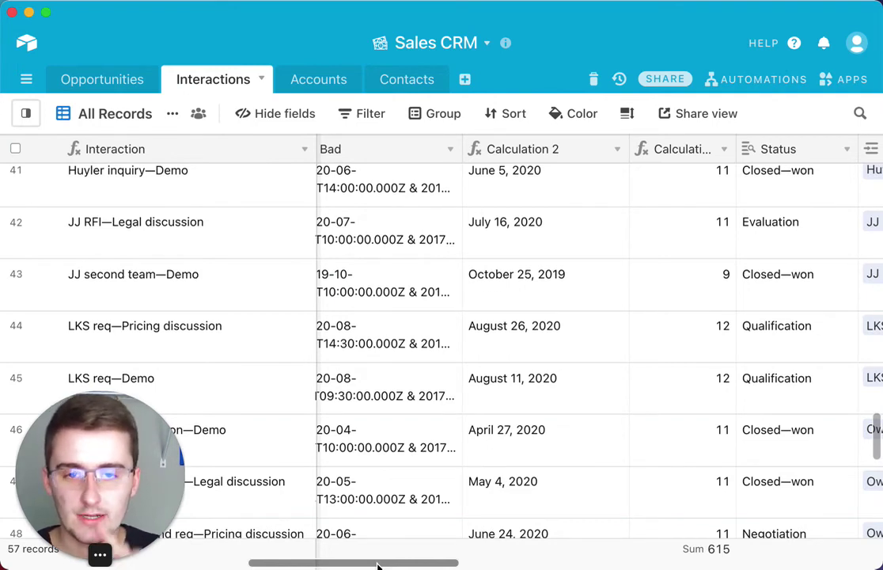
pyautogui.click(618, 150)
pyautogui.click(595, 181)
pyautogui.moveTo(454, 357); pyautogui.dragTo(575, 364)
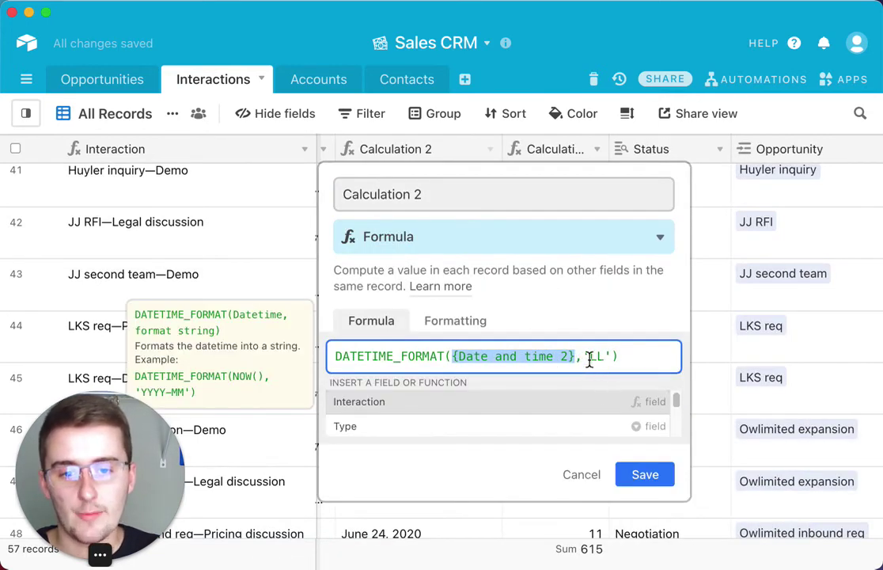